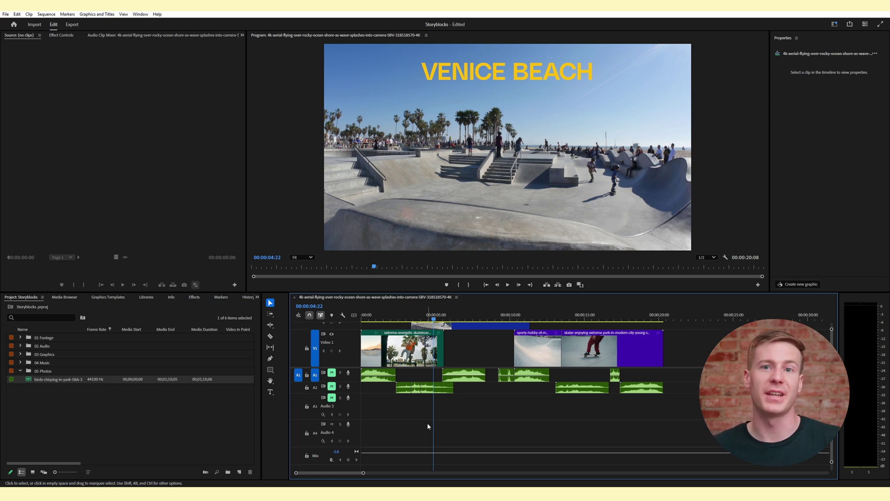
Play back the sequence starting from 00:00:03:18
{"action": "left_click", "coordinate": [416, 319]}
{"action": "key", "text": "space"}
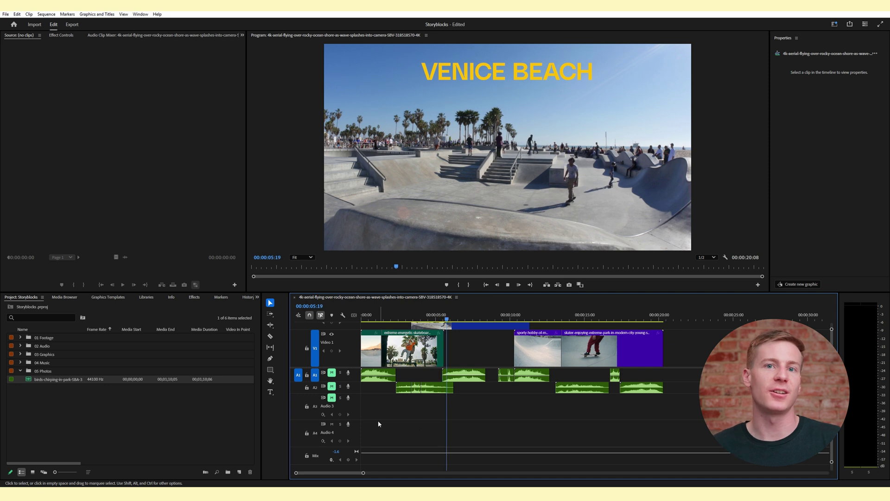
{"action": "key", "text": "space"}
Try the stereo birds-chirping clip on an enlarged Audio 3, then bring up its Project panel options
{"action": "left_click_drag", "start_coordinate": [66, 378], "coordinate": [366, 410]}
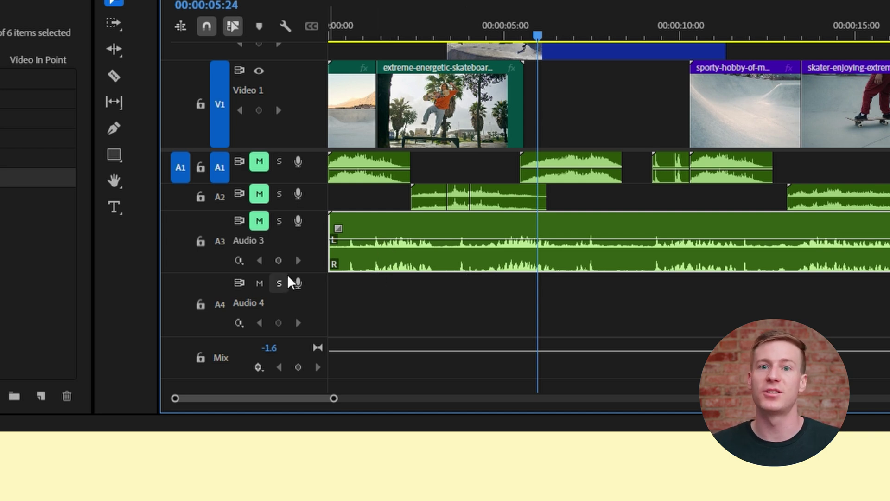
{"action": "mouse_move", "coordinate": [293, 272]}
{"action": "left_mouse_down"}
{"action": "mouse_move", "coordinate": [293, 309]}
{"action": "mouse_move", "coordinate": [293, 267]}
{"action": "left_mouse_up"}
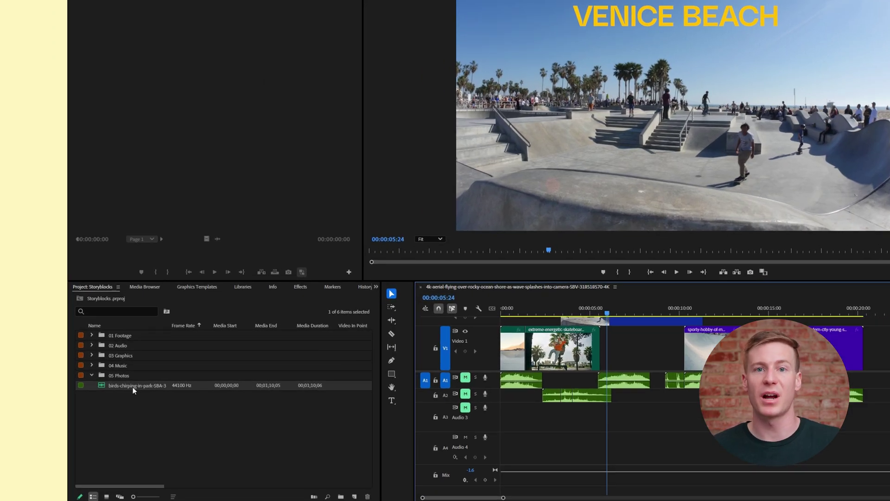
{"action": "right_click", "coordinate": [133, 389]}
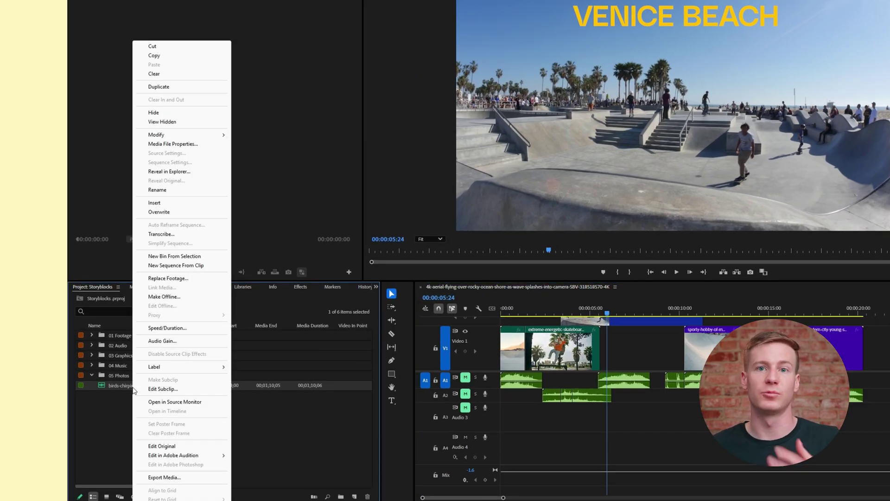
Set the birds clip's audio channels to the Mono preset with 2 audio clips and apply
{"action": "mouse_move", "coordinate": [218, 135]}
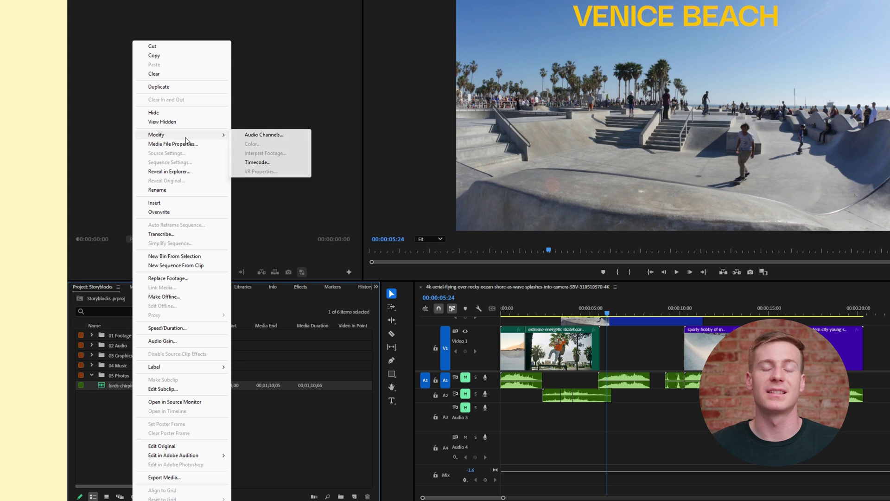
{"action": "left_click", "coordinate": [279, 136]}
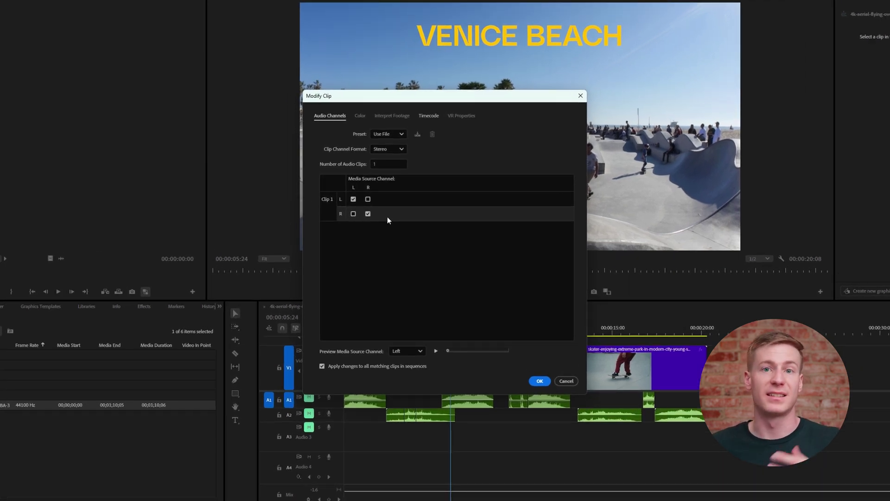
{"action": "left_click", "coordinate": [387, 134]}
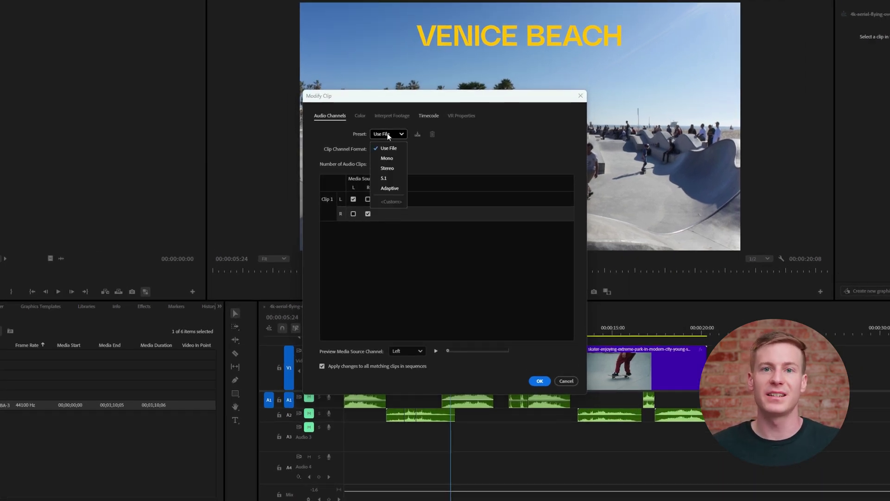
{"action": "left_click", "coordinate": [387, 159]}
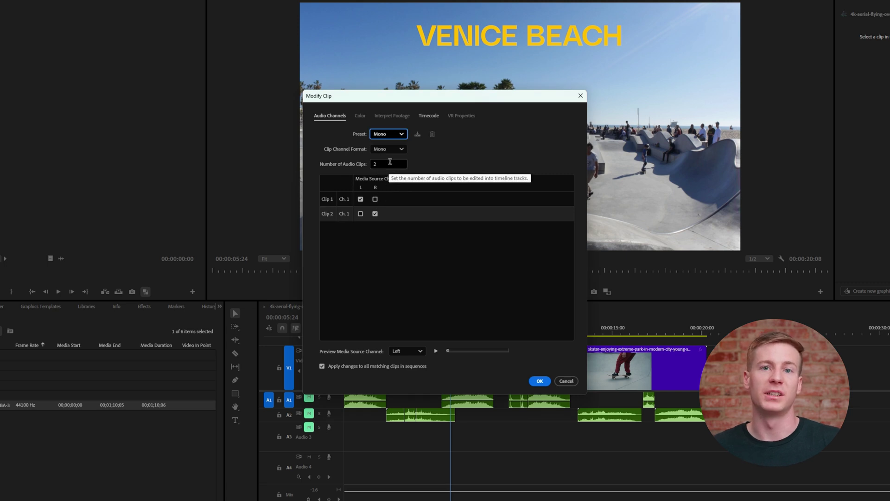
{"action": "left_click", "coordinate": [390, 163]}
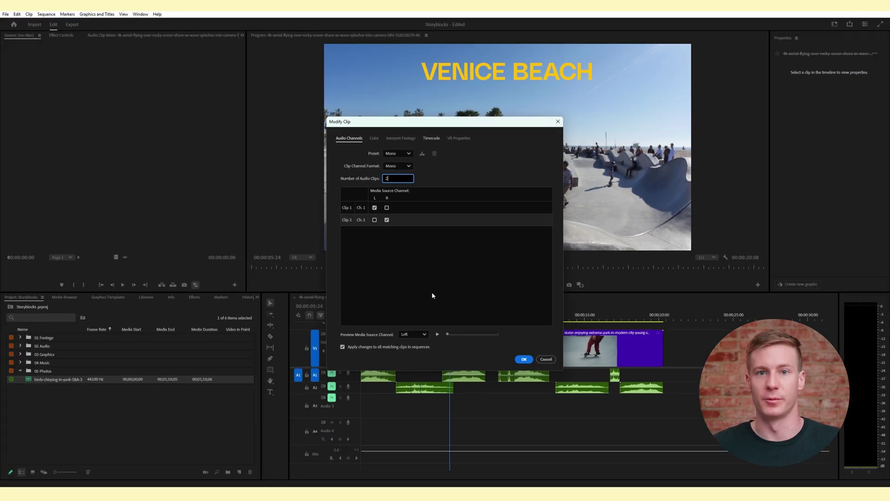
{"action": "left_click", "coordinate": [524, 359]}
Place the mono birds clips on Audio 3 and 4, unlink them, and shift the Audio 4 clip later
{"action": "left_click_drag", "start_coordinate": [182, 396], "coordinate": [377, 404]}
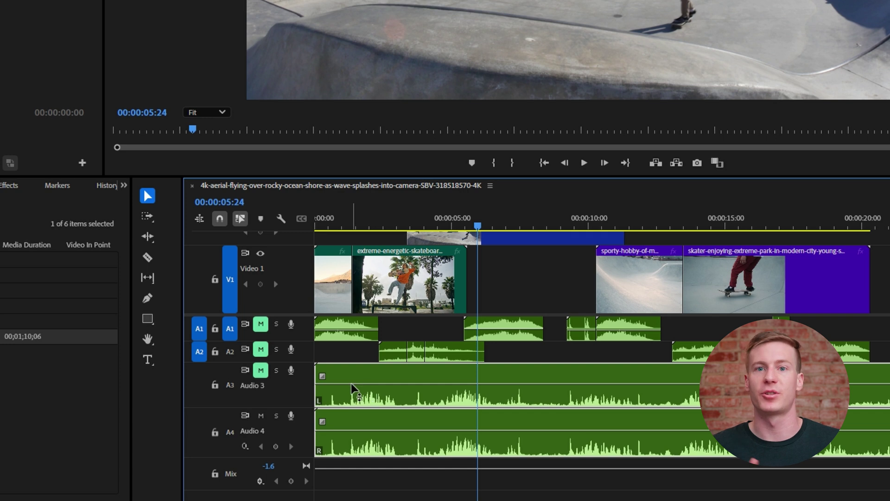
{"action": "left_click_drag", "start_coordinate": [355, 395], "coordinate": [357, 408]}
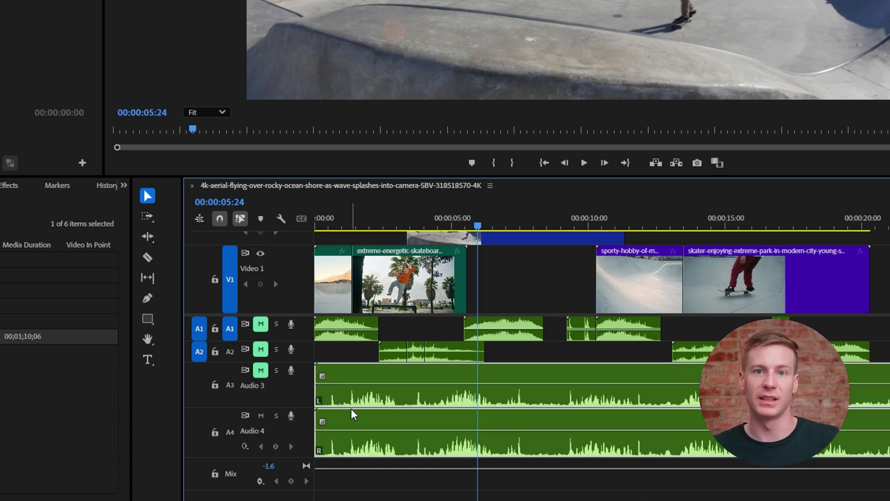
{"action": "right_click", "coordinate": [356, 451]}
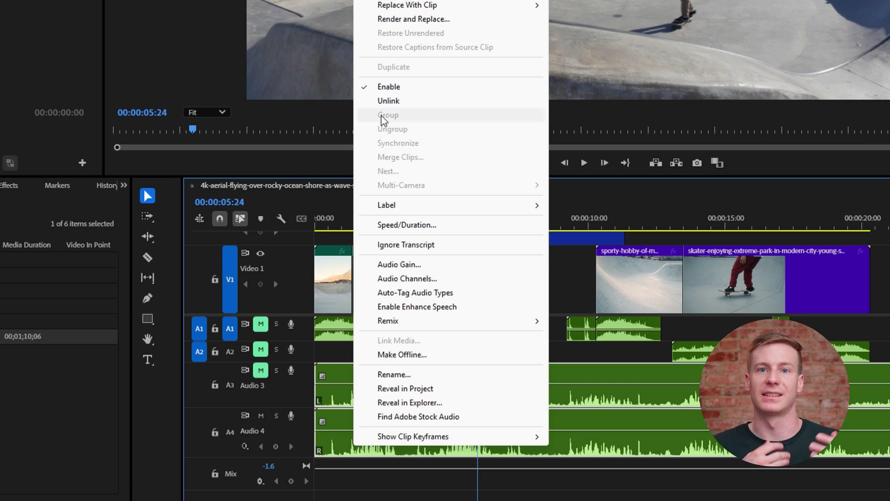
{"action": "left_click", "coordinate": [389, 101]}
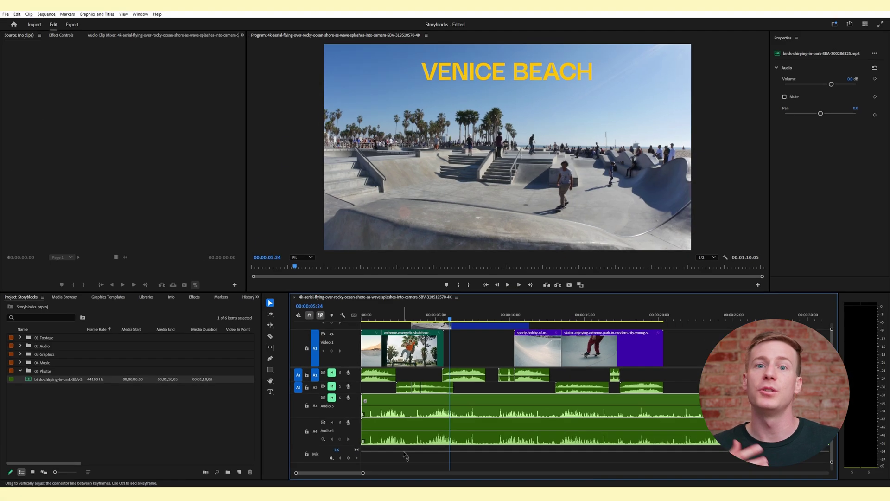
{"action": "left_click_drag", "start_coordinate": [373, 444], "coordinate": [436, 439]}
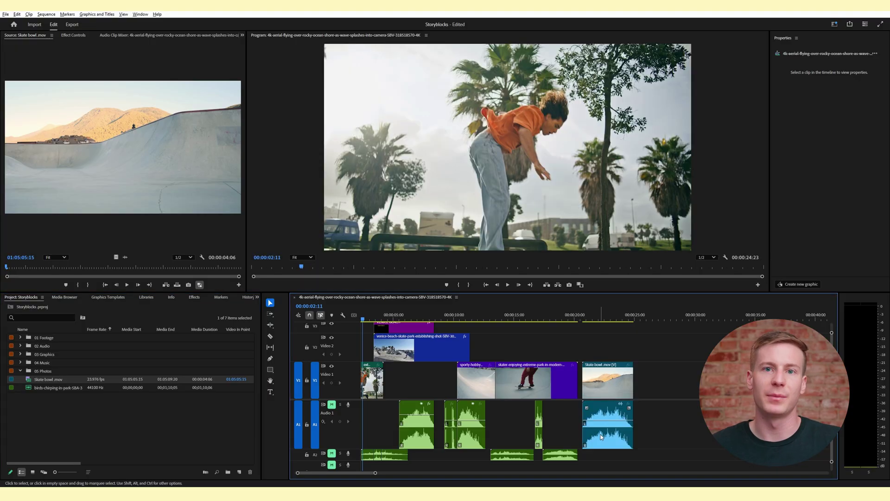
Put the playhead at 00:00:22:00 and reposition the Skate bowl clip under it
{"action": "left_click", "coordinate": [599, 312]}
{"action": "mouse_move", "coordinate": [614, 441]}
{"action": "left_mouse_down"}
{"action": "mouse_move", "coordinate": [636, 440]}
{"action": "mouse_move", "coordinate": [608, 449]}
{"action": "left_mouse_up"}
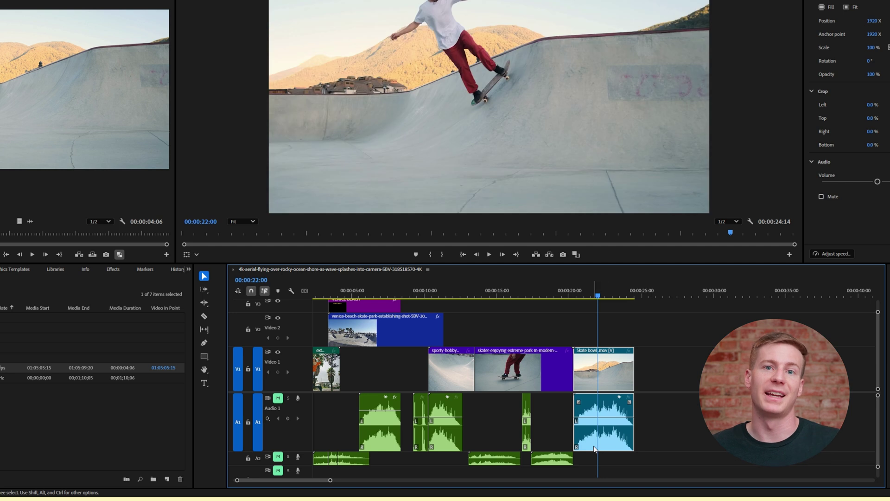
{"action": "mouse_move", "coordinate": [586, 374]}
{"action": "left_mouse_down"}
{"action": "mouse_move", "coordinate": [623, 374]}
{"action": "mouse_move", "coordinate": [586, 375]}
{"action": "left_mouse_up"}
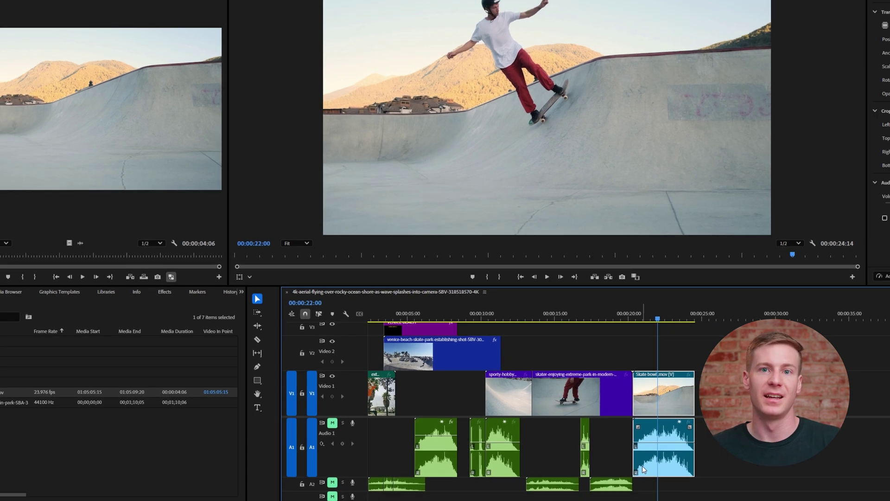
Drag the Skate bowl audio apart from its video, then undo to restore sync
{"action": "scroll", "coordinate": [667, 487], "scroll_direction": "up", "scroll_amount": 3}
{"action": "left_click_drag", "start_coordinate": [590, 440], "coordinate": [608, 440]}
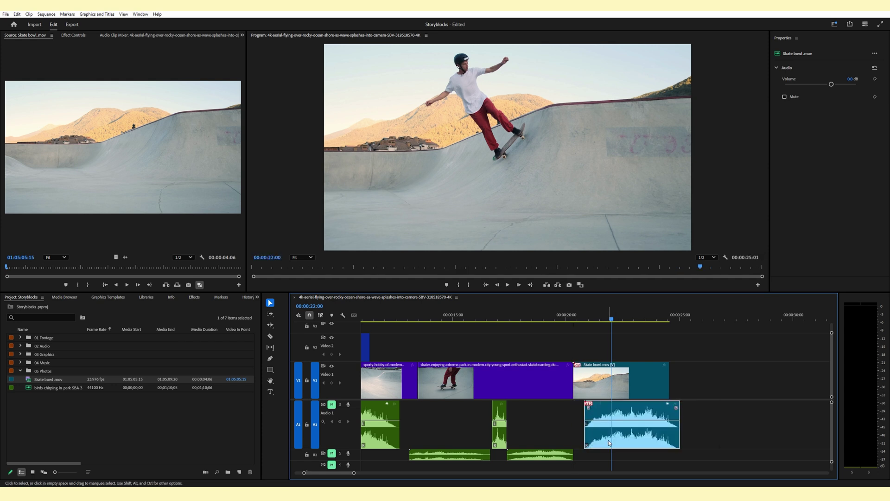
{"action": "scroll", "coordinate": [588, 434], "scroll_direction": "up", "scroll_amount": 5}
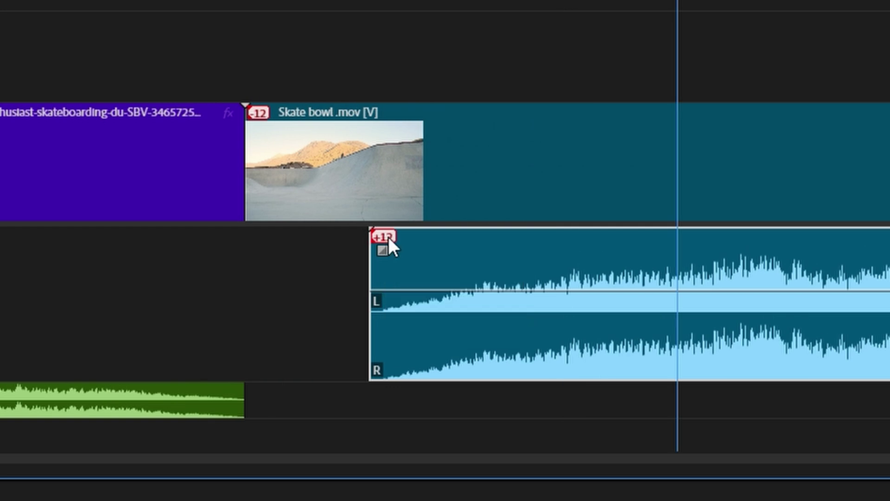
{"action": "scroll", "coordinate": [387, 242], "scroll_direction": "down", "scroll_amount": 5}
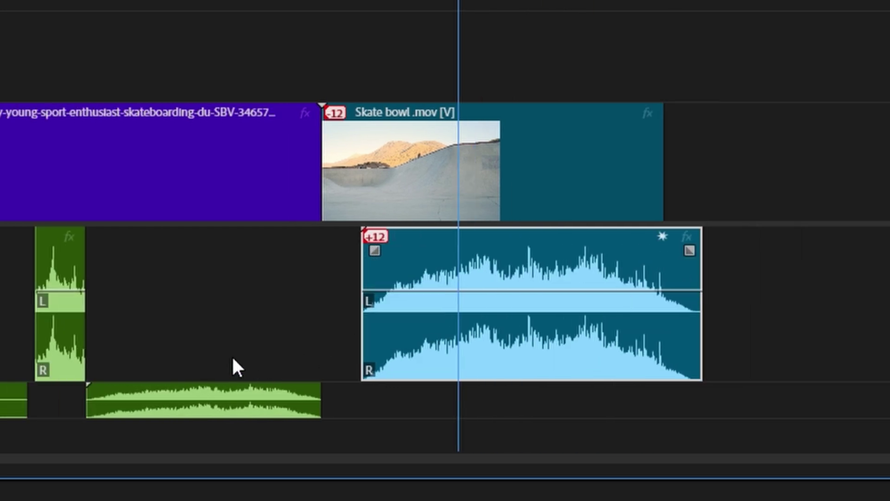
{"action": "key", "text": "ctrl+z"}
{"action": "left_click", "coordinate": [243, 295]}
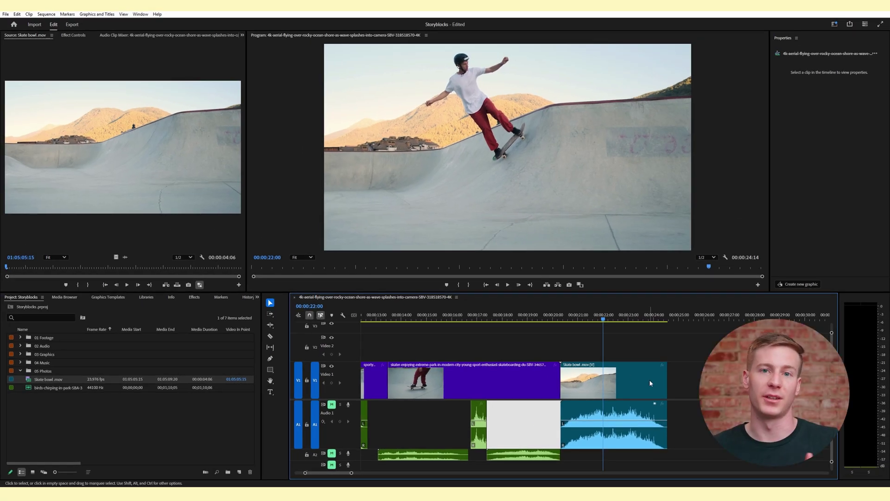
{"action": "left_click", "coordinate": [720, 383]}
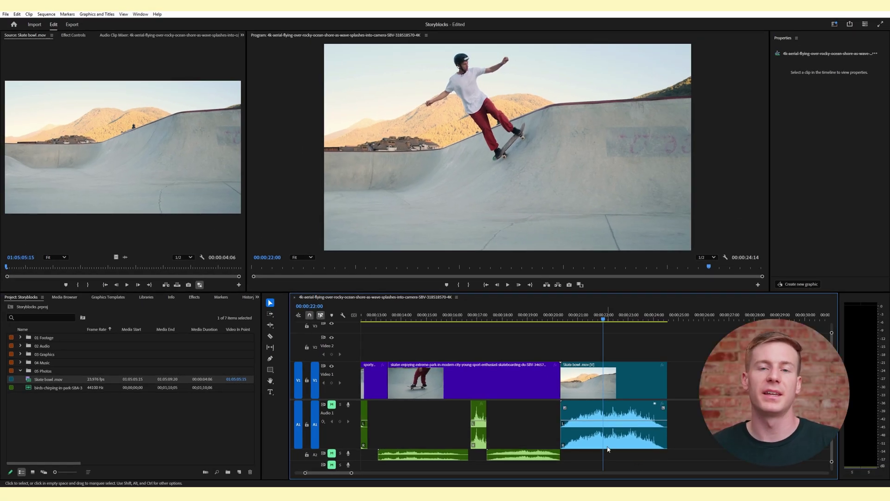
Unlink the Skate bowl audio, move it slightly earlier on A1, and set the playhead to 00:00:19:10
{"action": "left_click", "coordinate": [623, 436]}
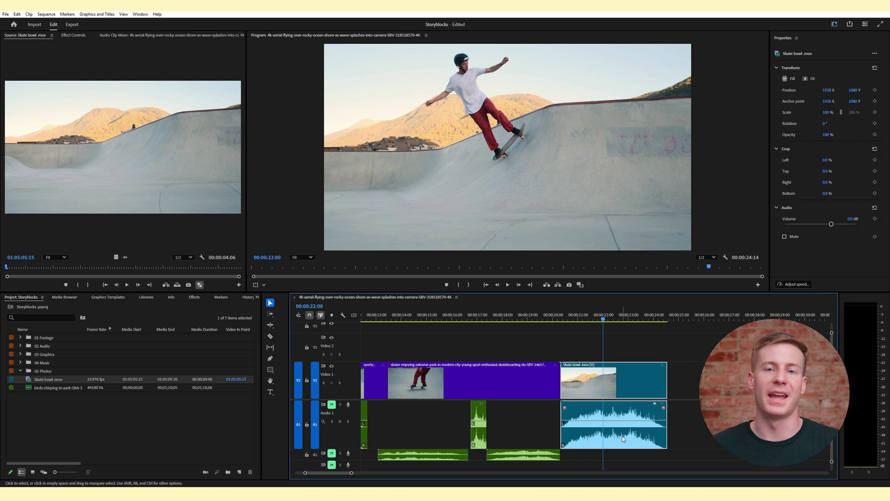
{"action": "right_click", "coordinate": [622, 437]}
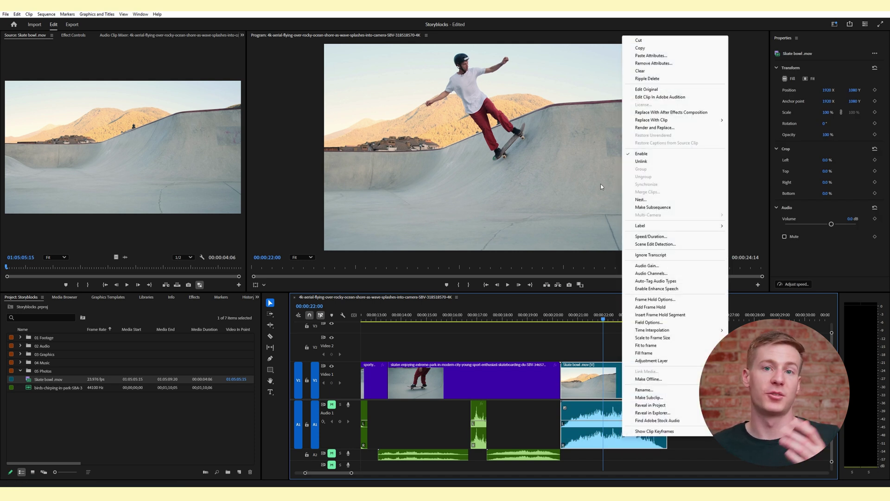
{"action": "left_click", "coordinate": [661, 161]}
{"action": "left_click", "coordinate": [757, 383]}
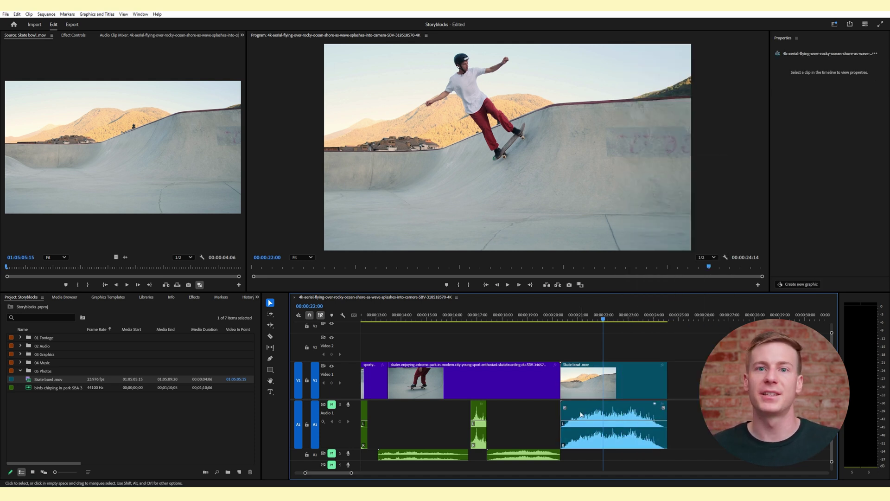
{"action": "left_click_drag", "start_coordinate": [581, 415], "coordinate": [551, 441]}
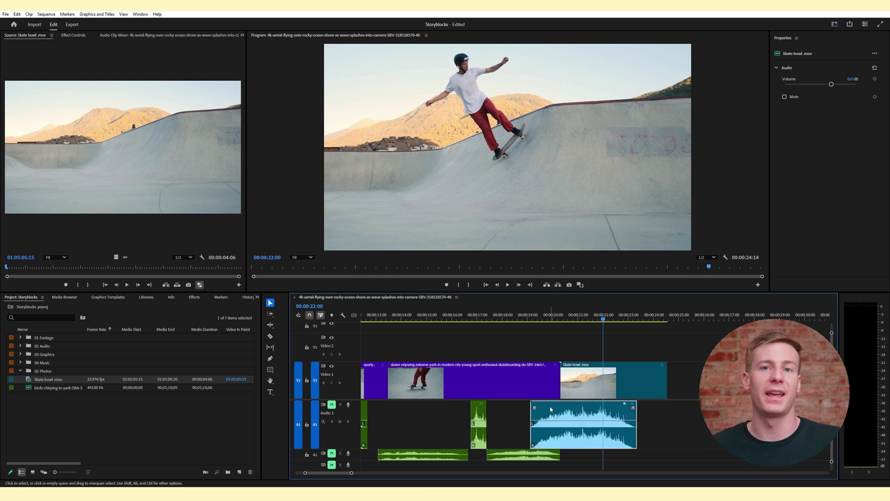
{"action": "left_click", "coordinate": [539, 318]}
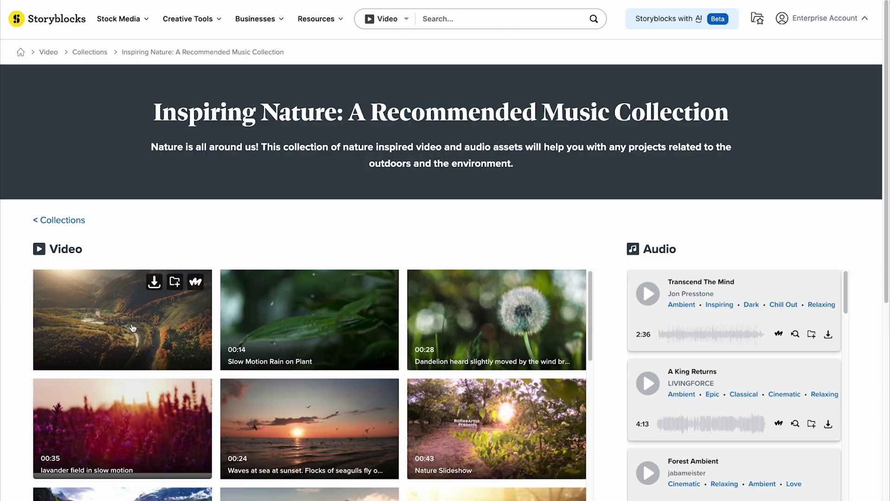
Reveal the Royalty Free Music moods, genres and instruments in the Stock Media menu
{"action": "mouse_move", "coordinate": [276, 323]}
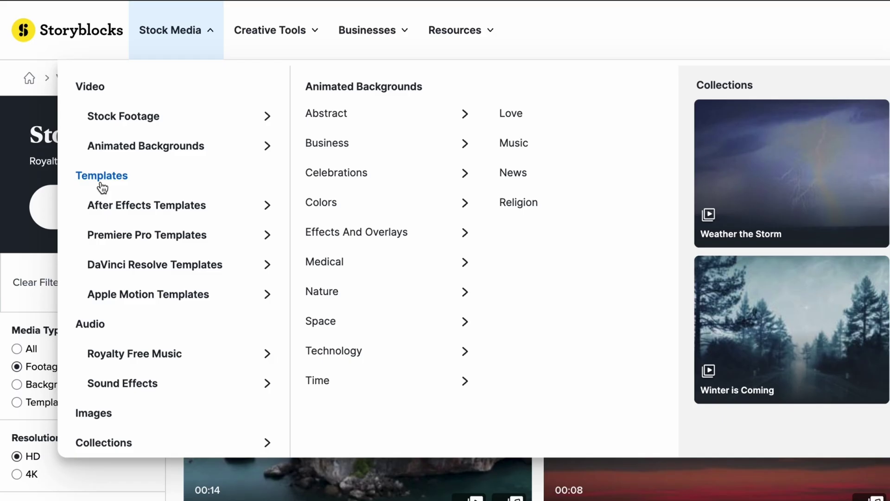
{"action": "mouse_move", "coordinate": [108, 360]}
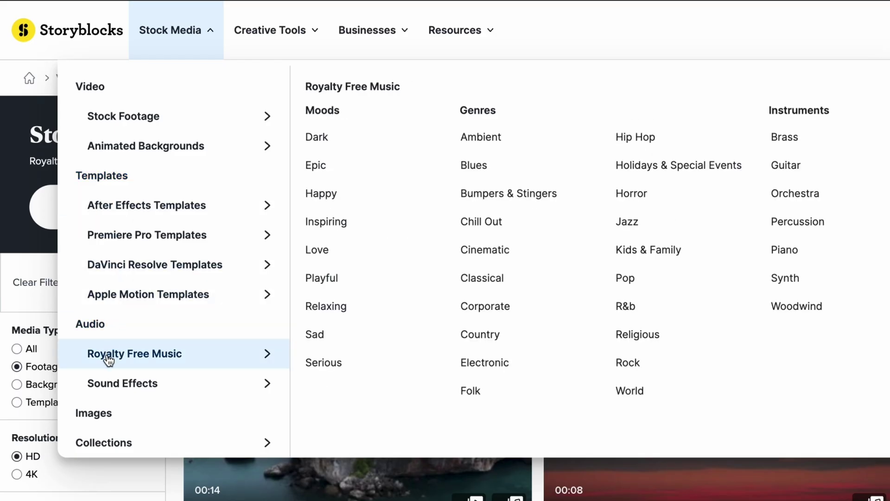